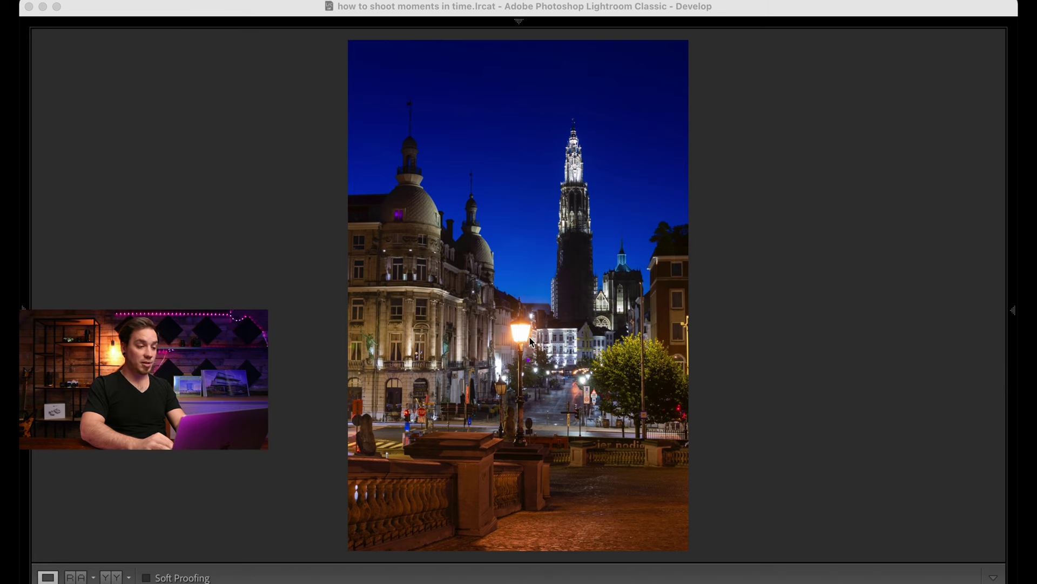
Review the filmstrip's cathedral shots taken at different light levels, including DSC_4891.NEF
click(130, 579)
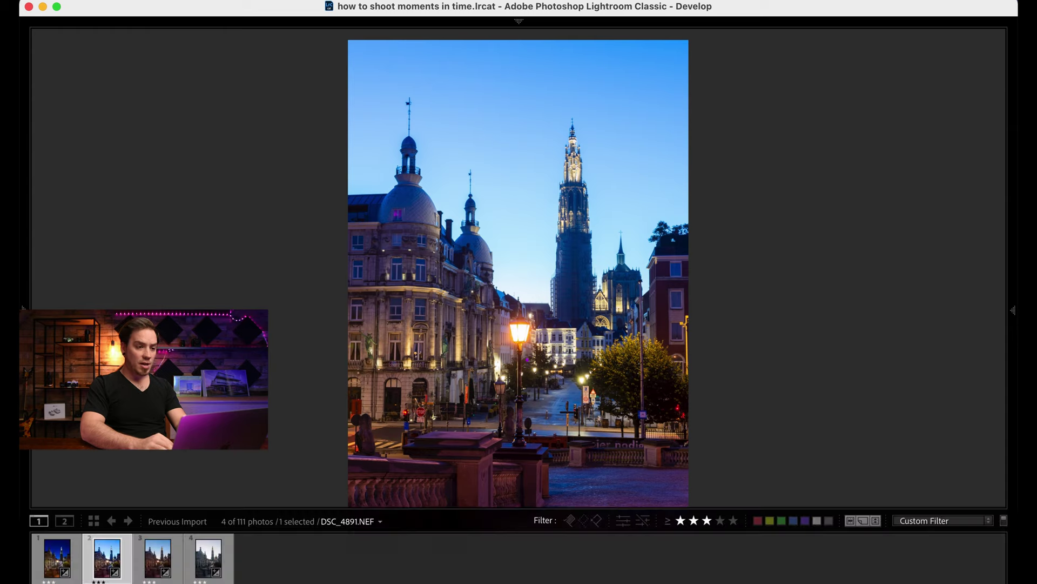
key(backslash)
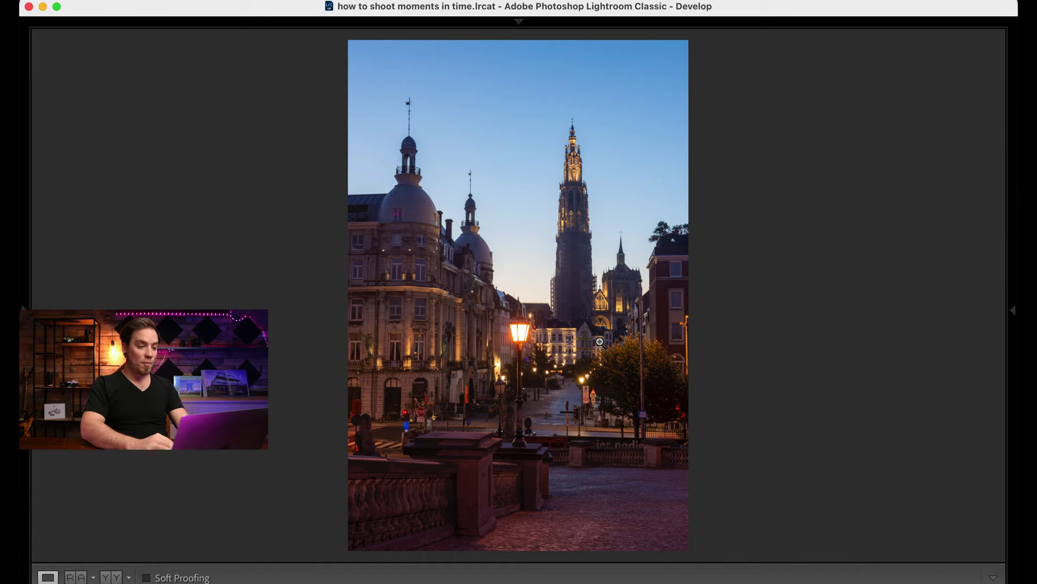
mouse_move(308, 582)
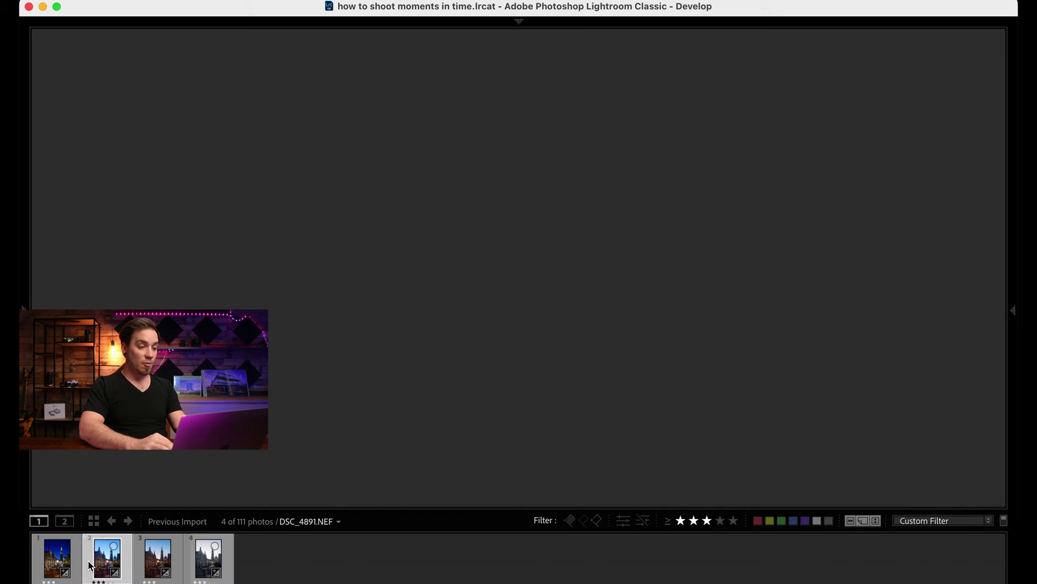
click(107, 556)
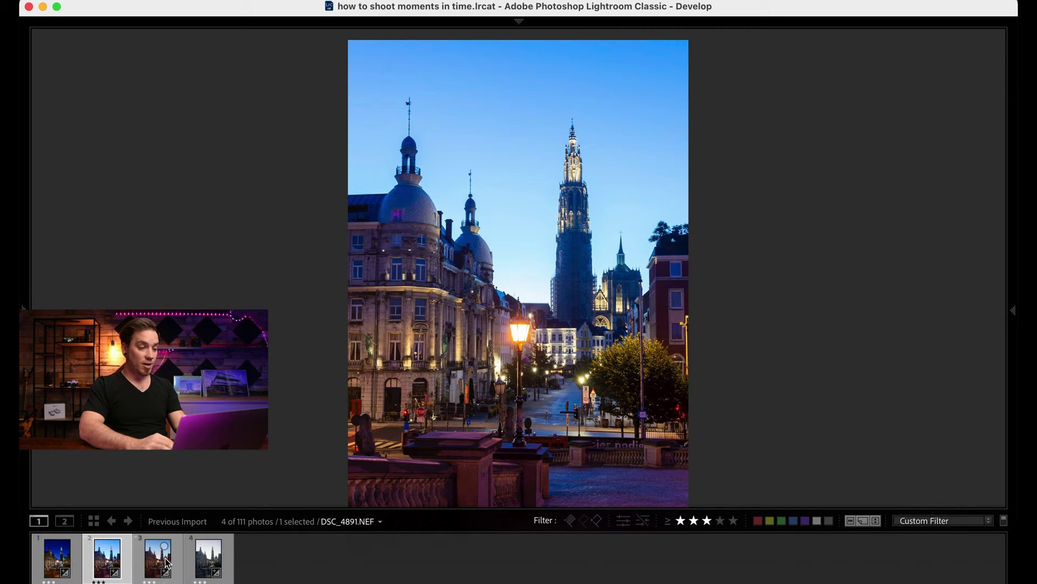
Select all four filmstrip photos and open them as layers in Photoshop
click(75, 562)
shift+click(225, 570)
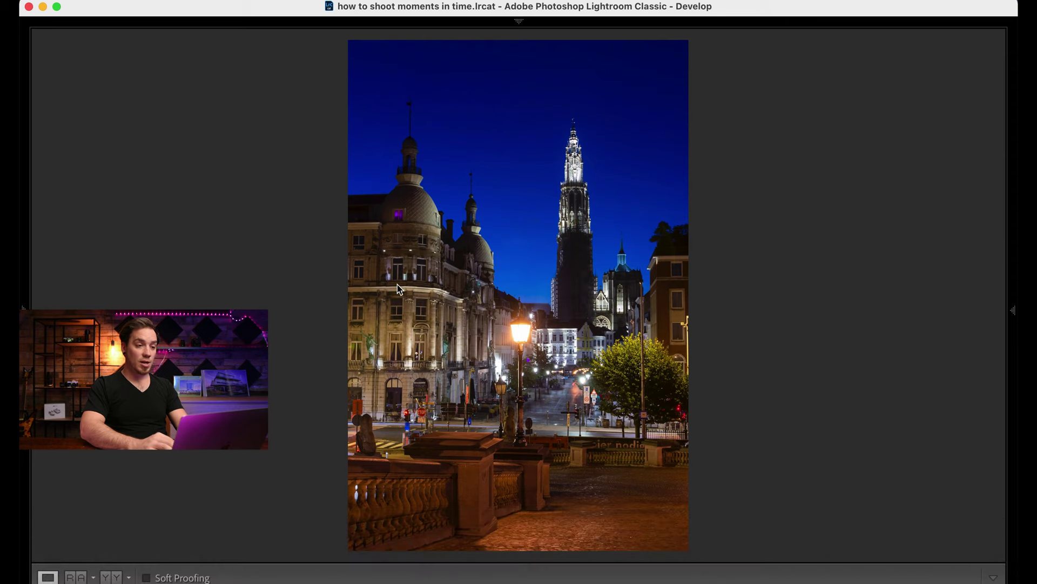
right_click(397, 284)
mouse_move(420, 280)
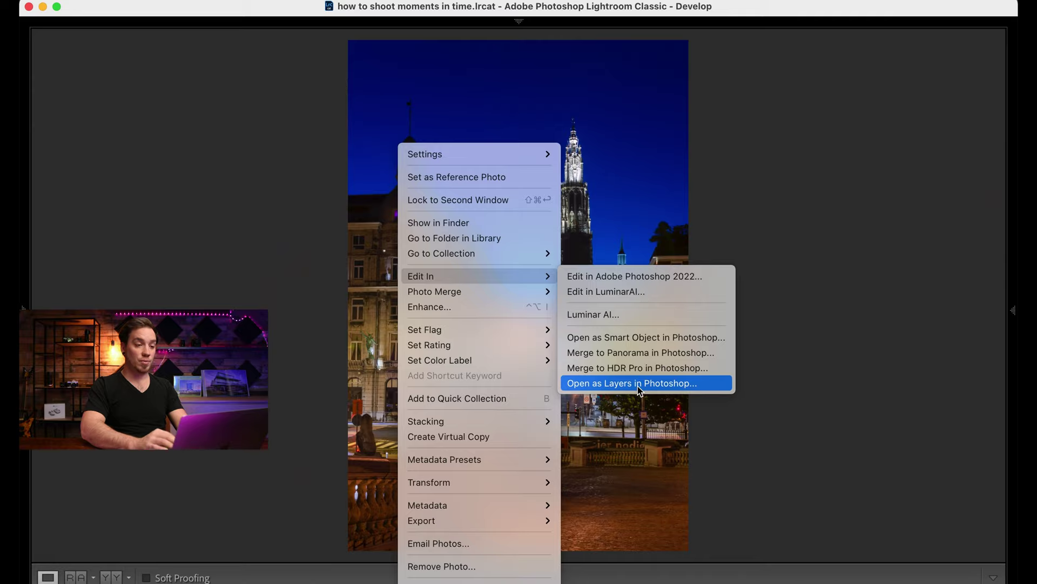
click(638, 383)
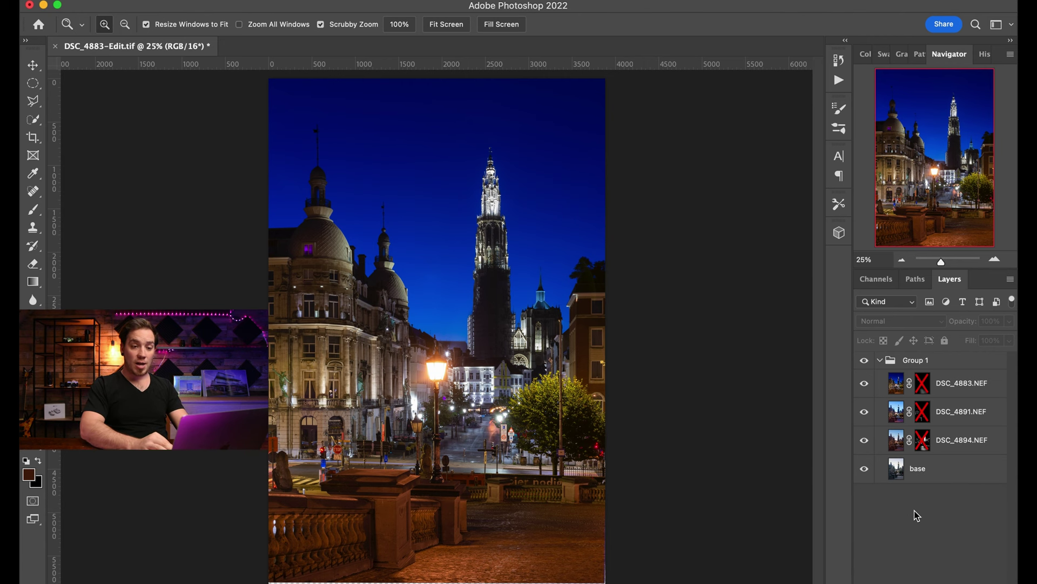
click(955, 390)
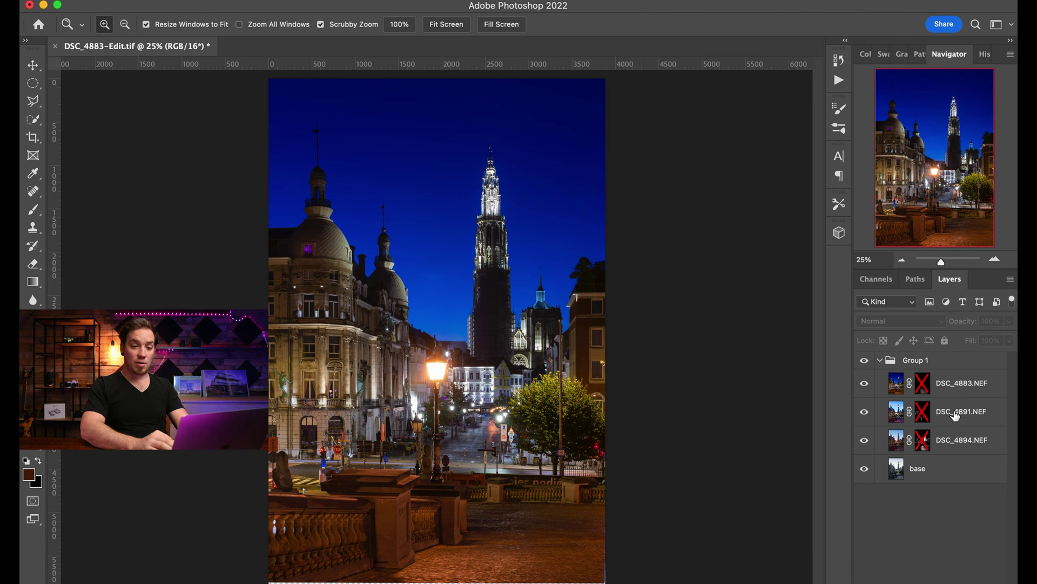
shift+click(941, 470)
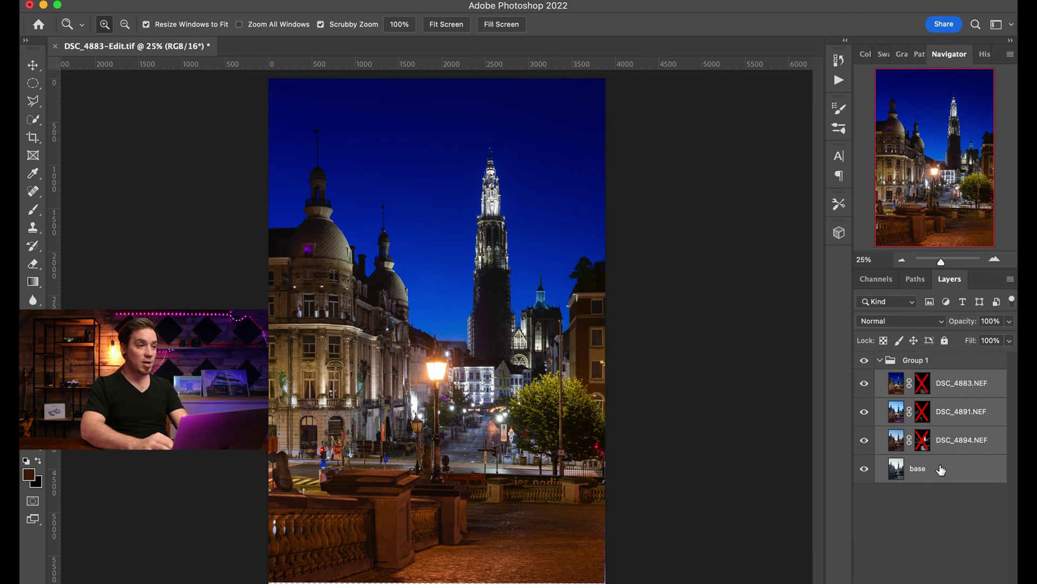
click(160, 3)
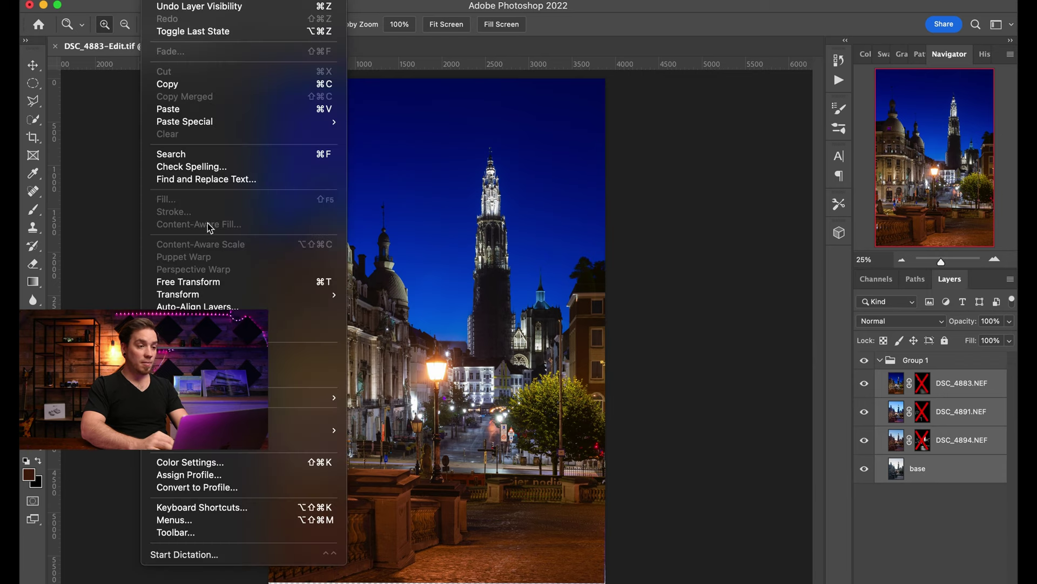
click(210, 301)
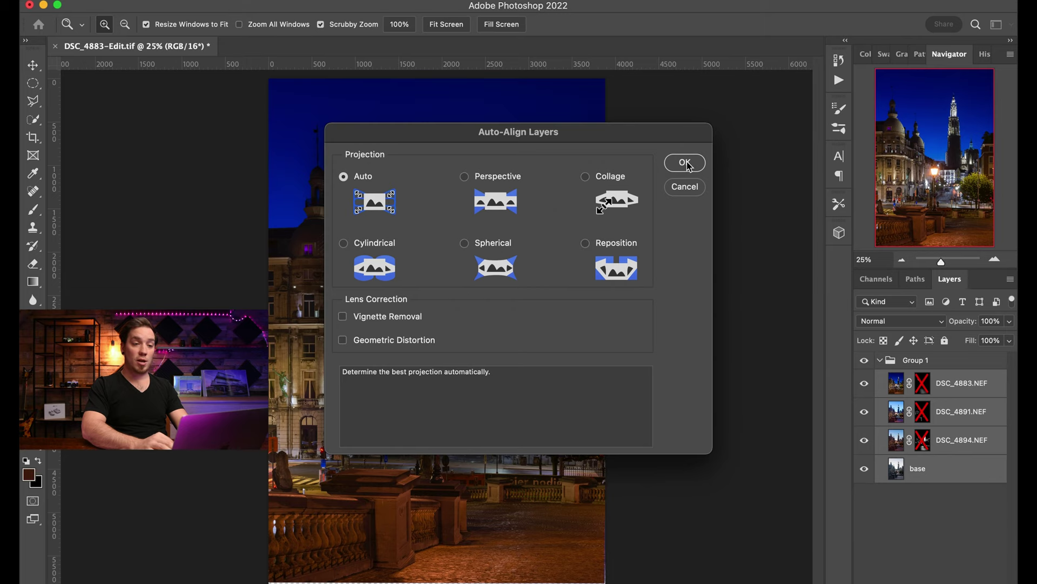
click(689, 188)
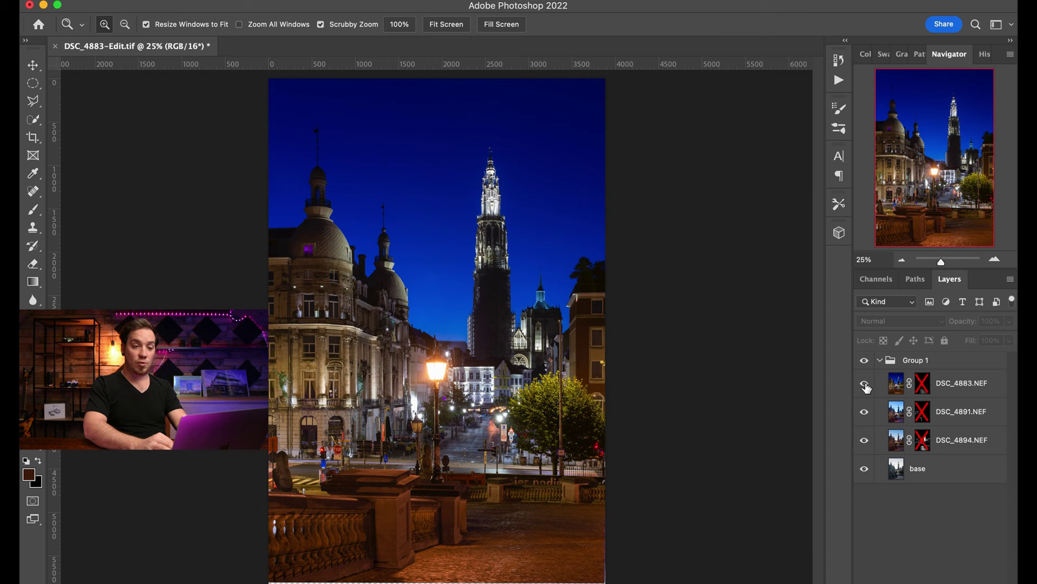
Hide the three layers above base, show DSC_4894.NEF again, and enable its layer mask
drag(866, 387, 864, 439)
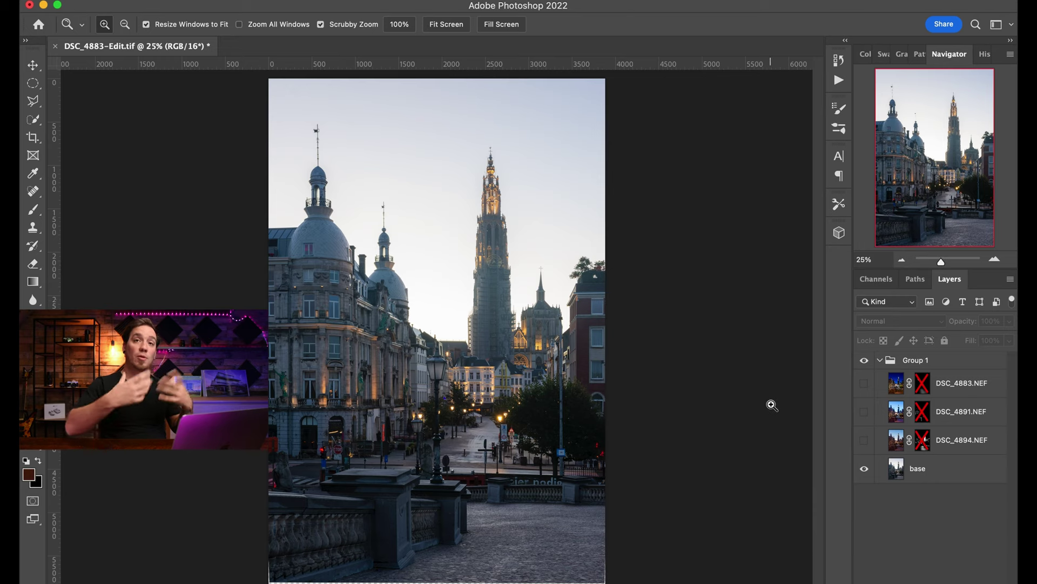
click(865, 440)
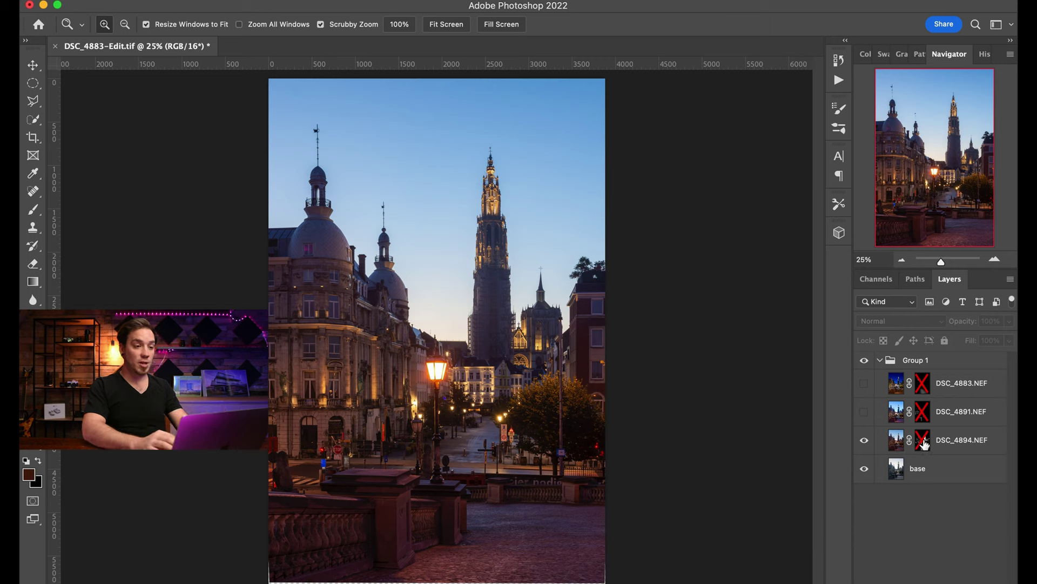
shift+click(923, 440)
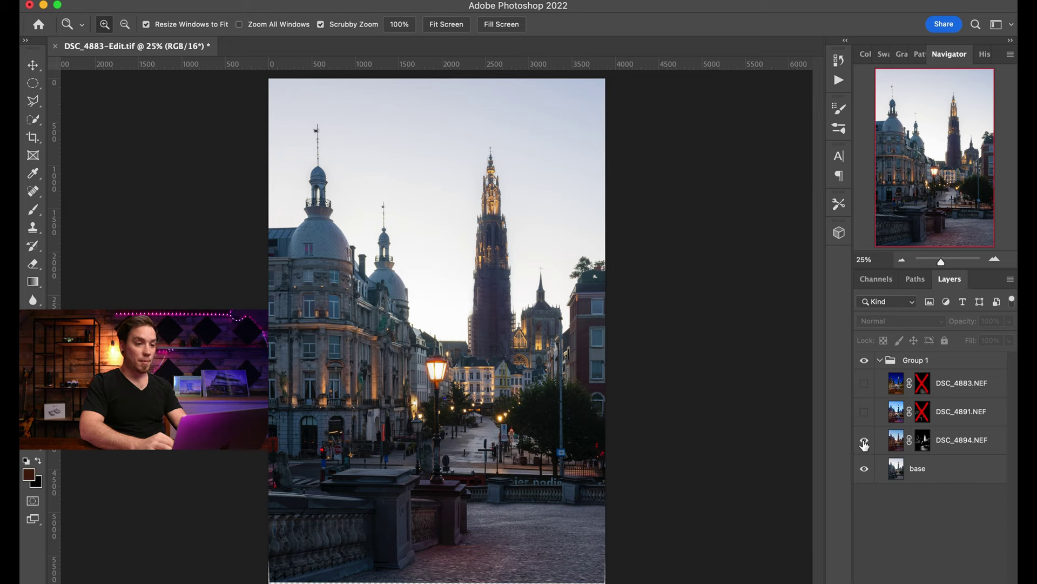
Compare the image with and without the masked DSC_4894.NEF layer
click(864, 445)
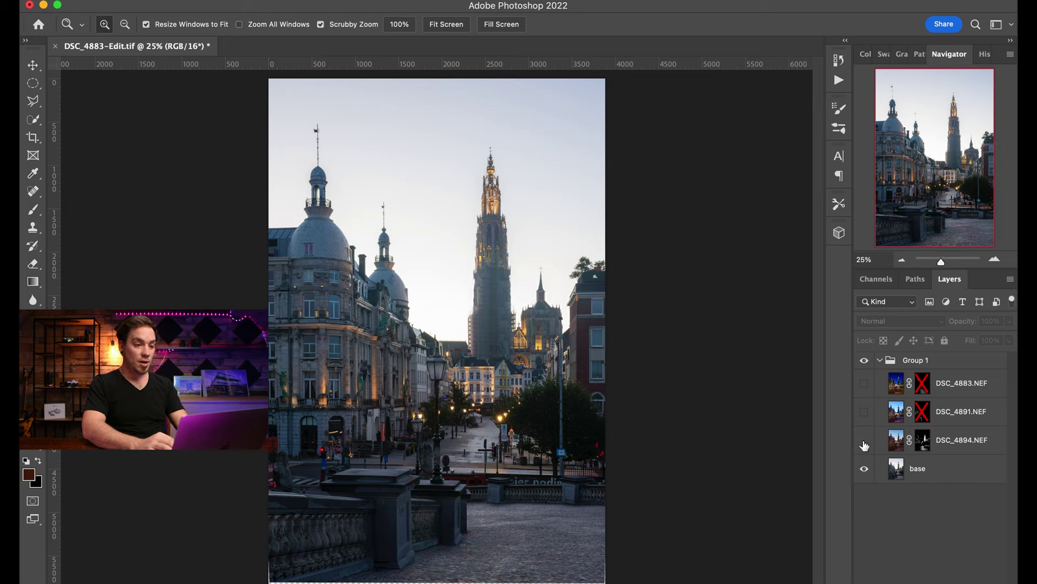
click(865, 445)
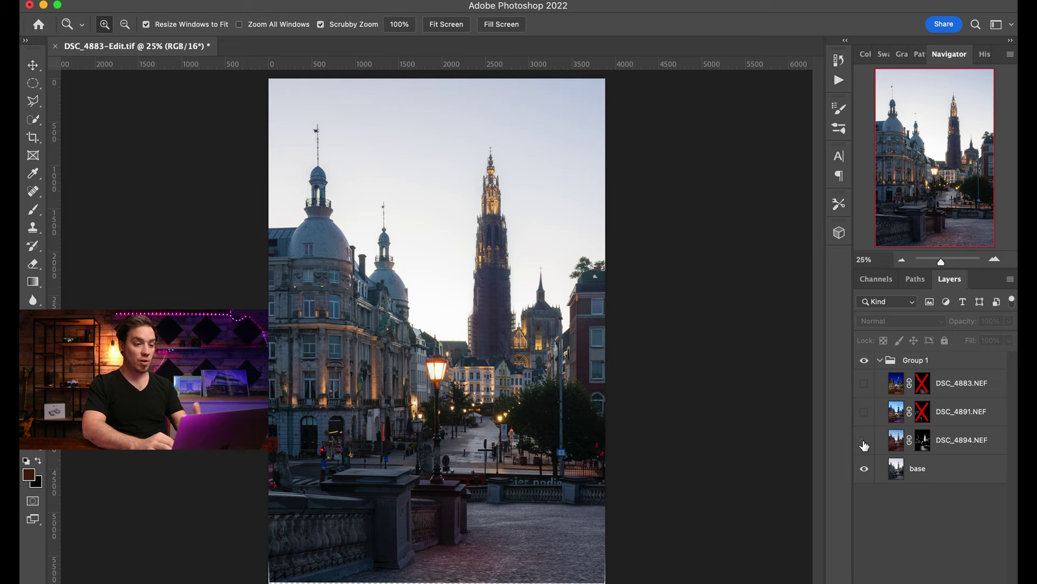
click(865, 445)
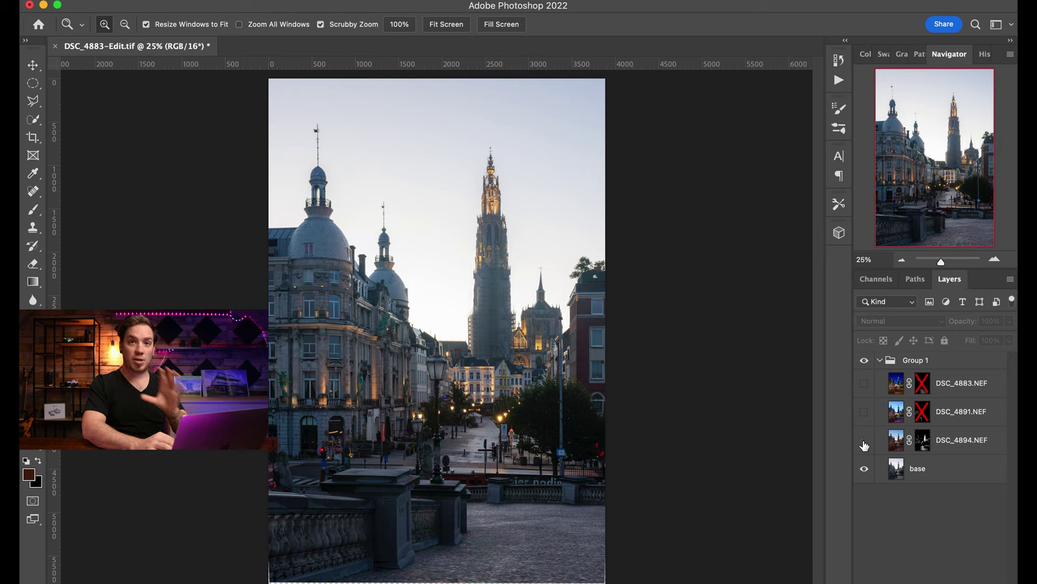
click(865, 445)
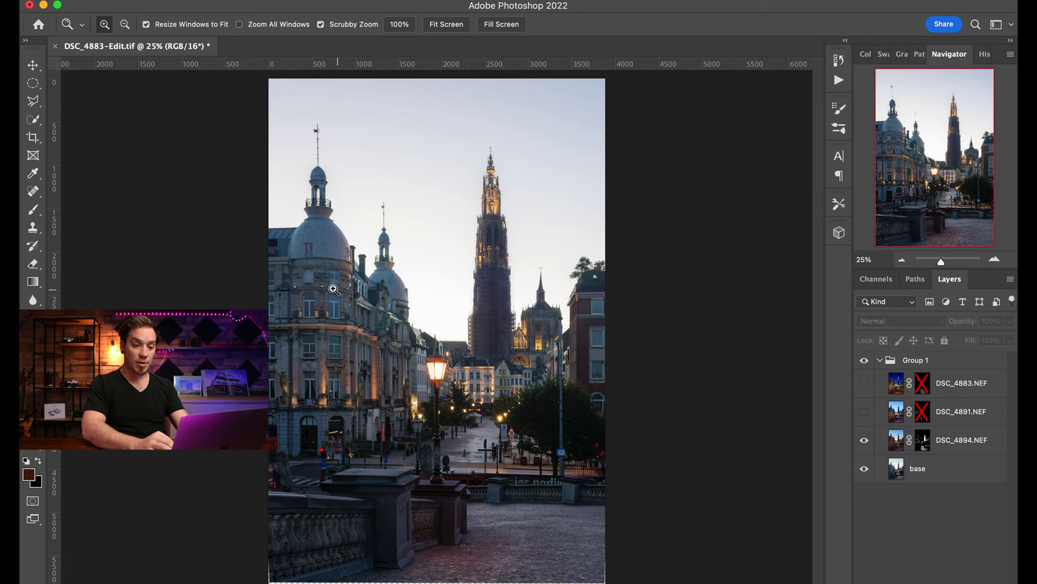
click(864, 442)
click(865, 442)
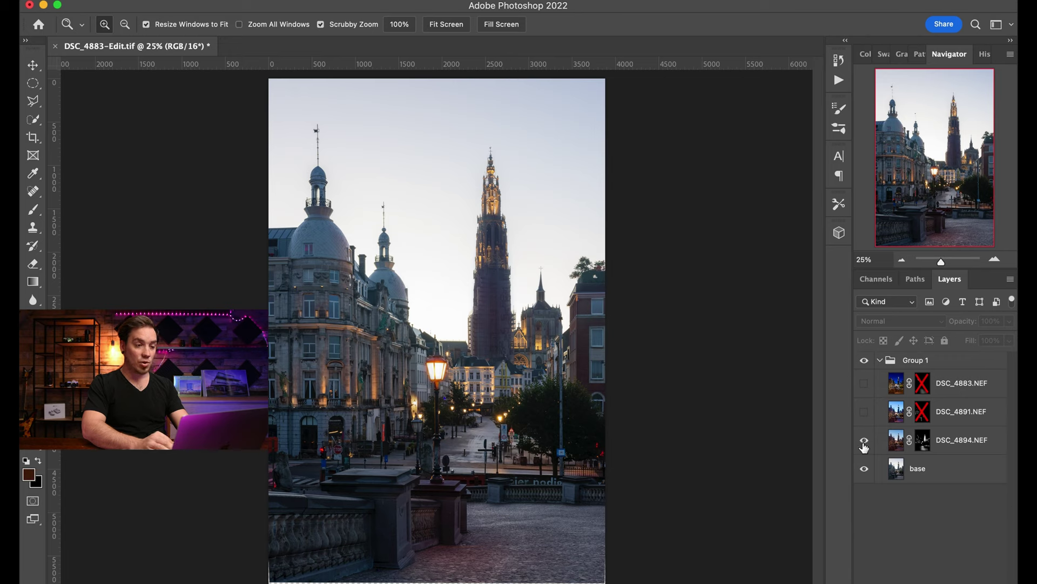
click(864, 445)
click(864, 447)
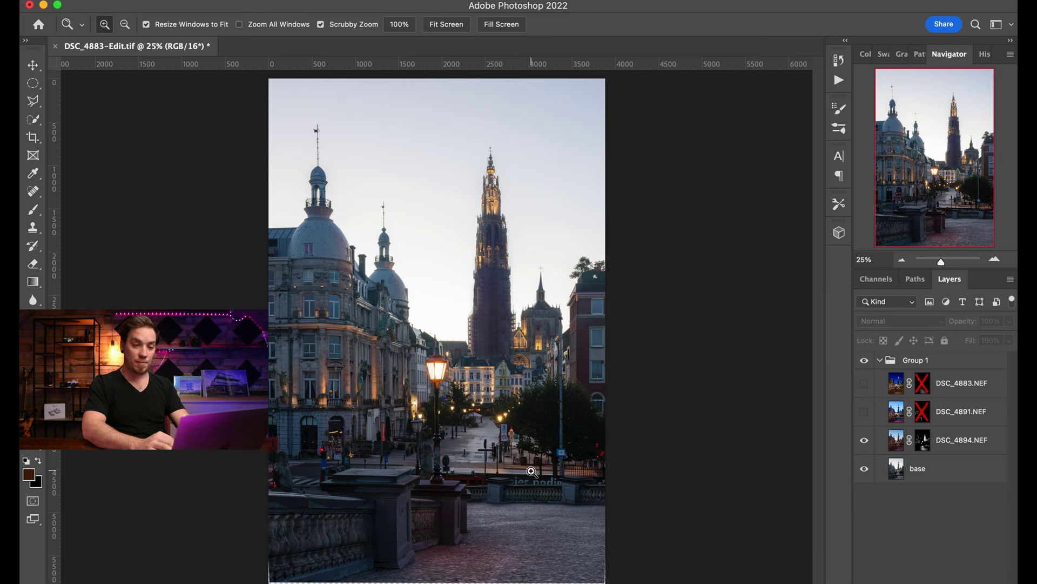
Show the DSC_4891.NEF layer and enable its layer mask
click(866, 414)
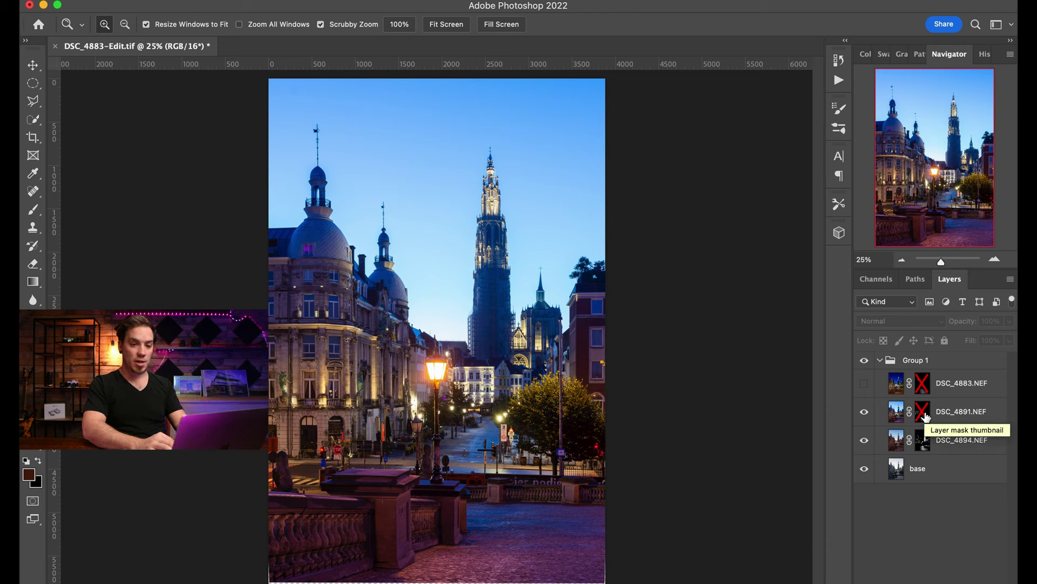
shift+click(923, 417)
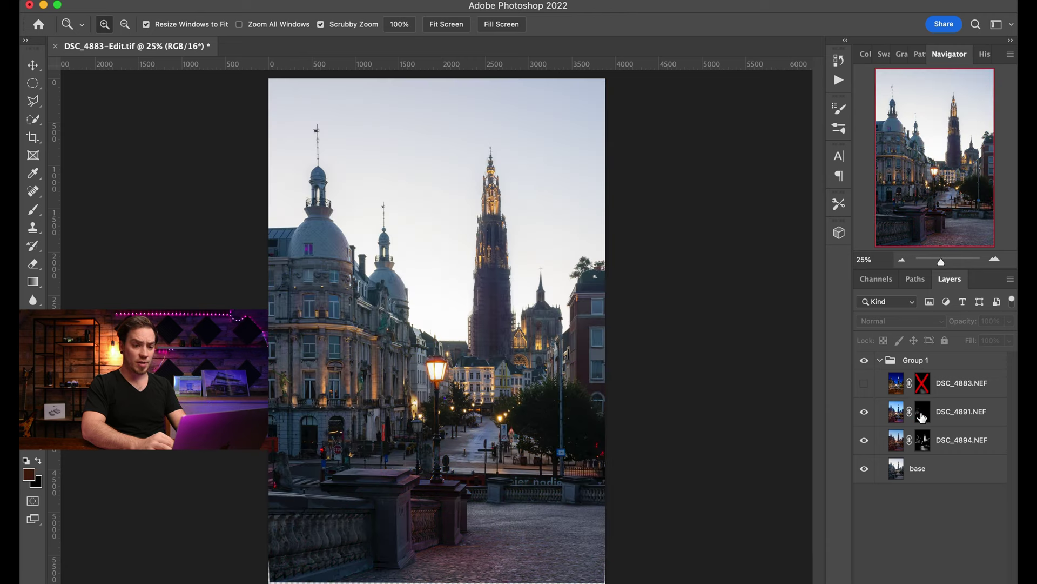
Examine what the masked DSC_4891.NEF layer adds, and compare the bare base with both masked layers blended in
click(864, 414)
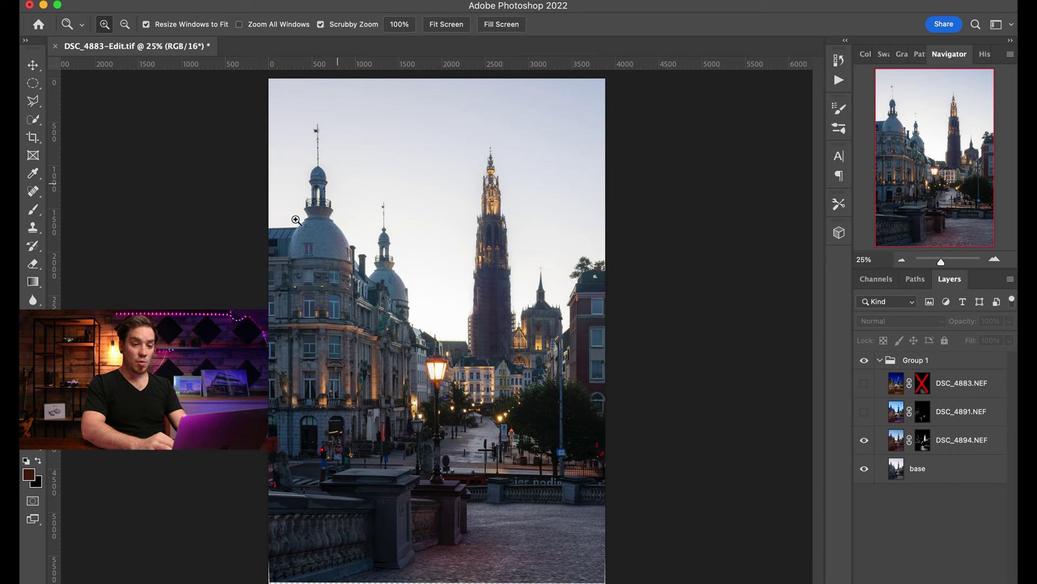
click(865, 412)
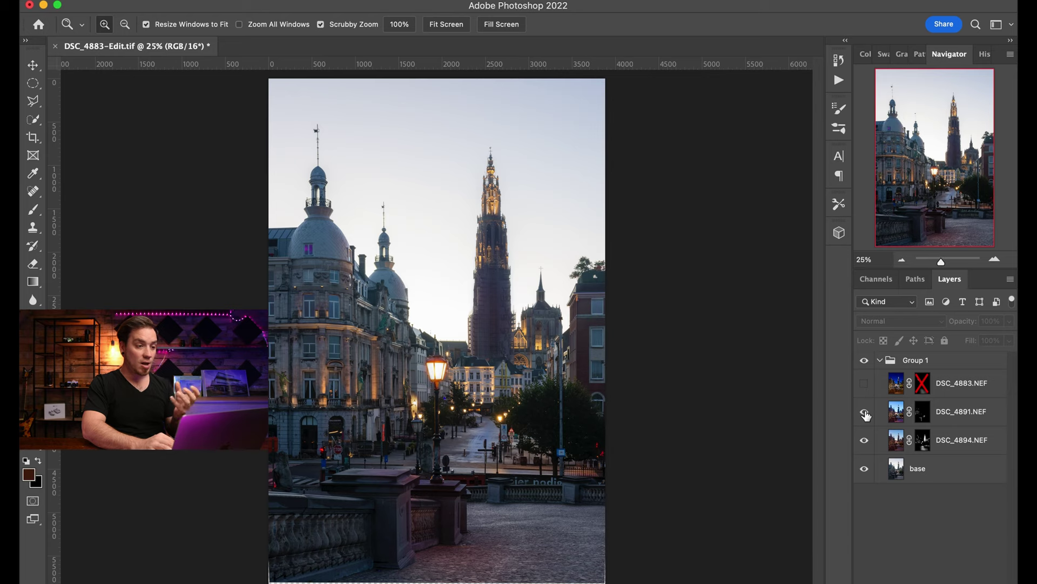
click(865, 411)
click(865, 412)
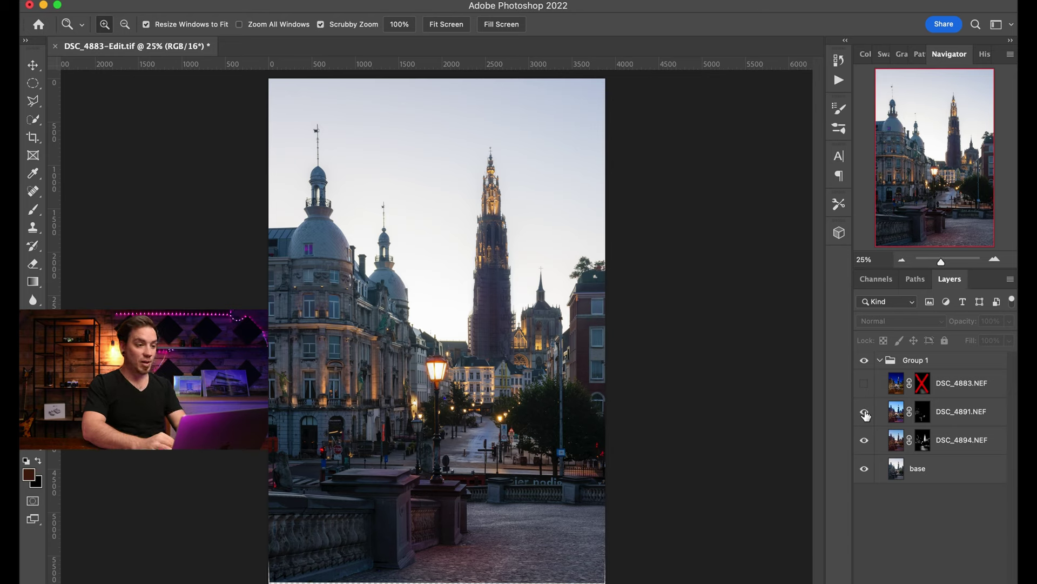
click(865, 411)
click(865, 412)
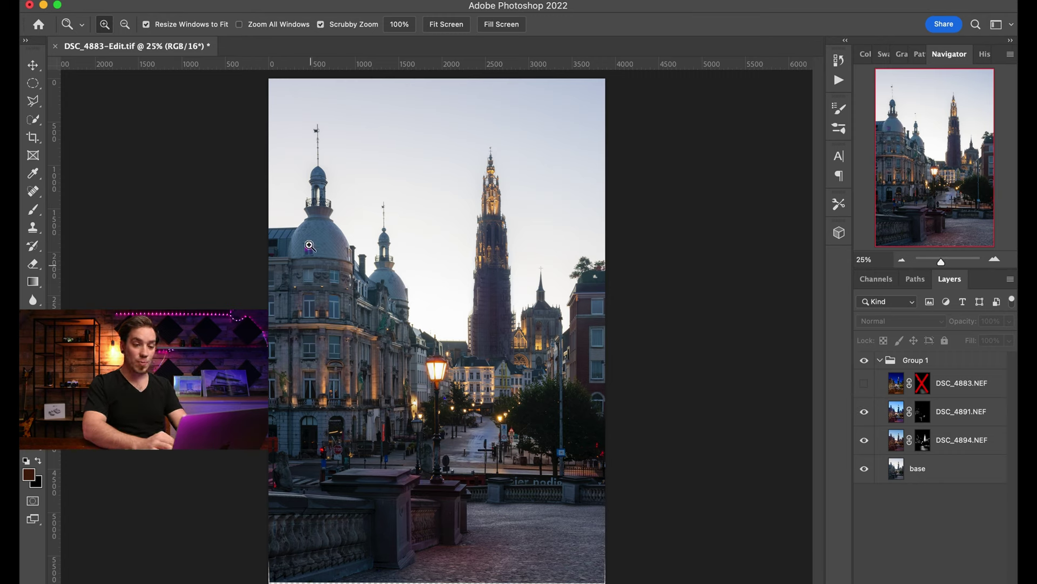
click(864, 415)
click(864, 440)
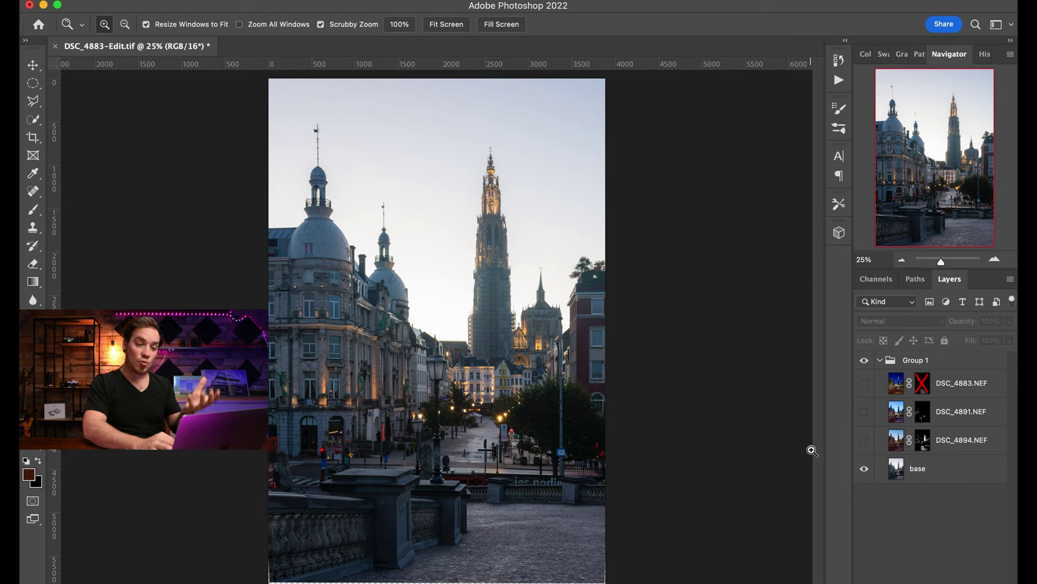
click(865, 440)
click(865, 413)
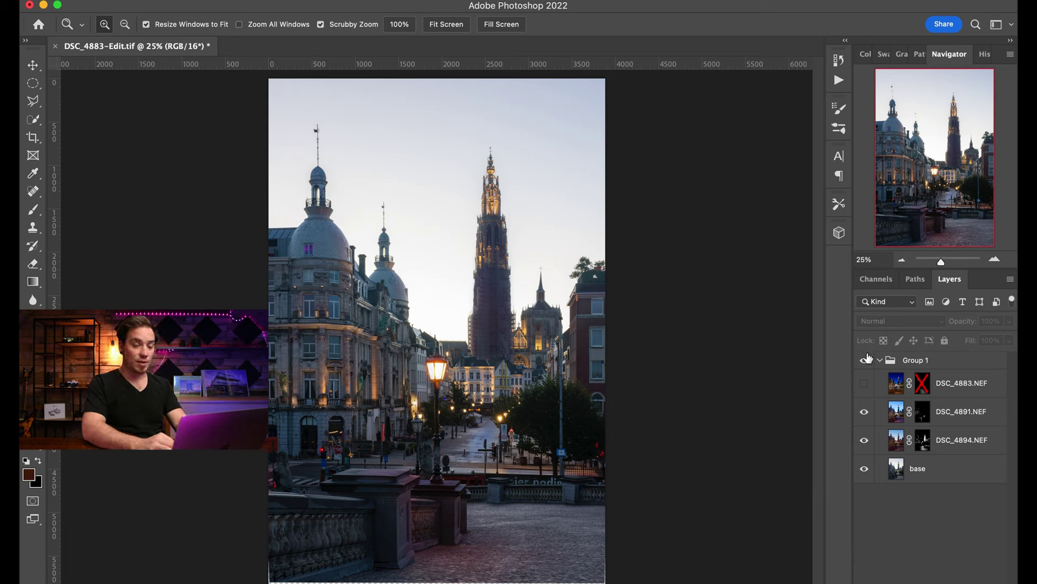
Enable the layer mask of DSC_4883.NEF, make the layer visible, and check its effect on the blend
shift+click(923, 382)
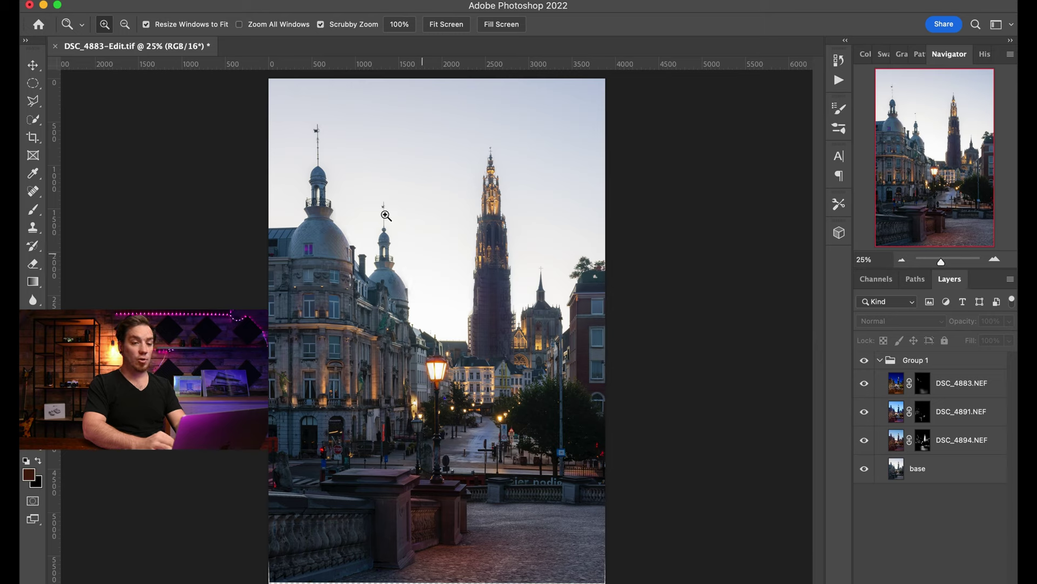
click(862, 385)
click(863, 384)
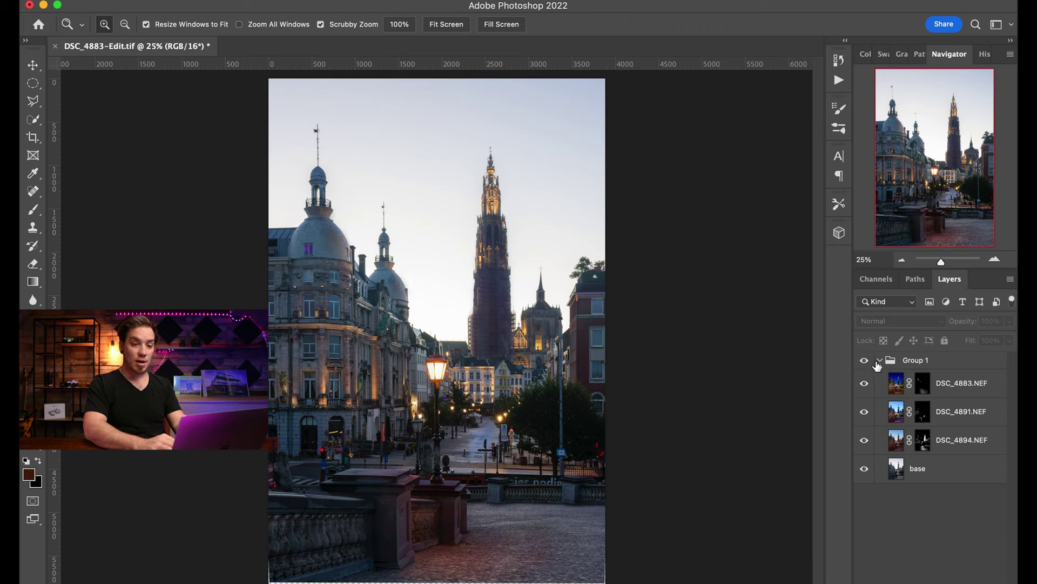
Collapse Group 1, duplicate it, and merge the copied group into a single layer
click(879, 364)
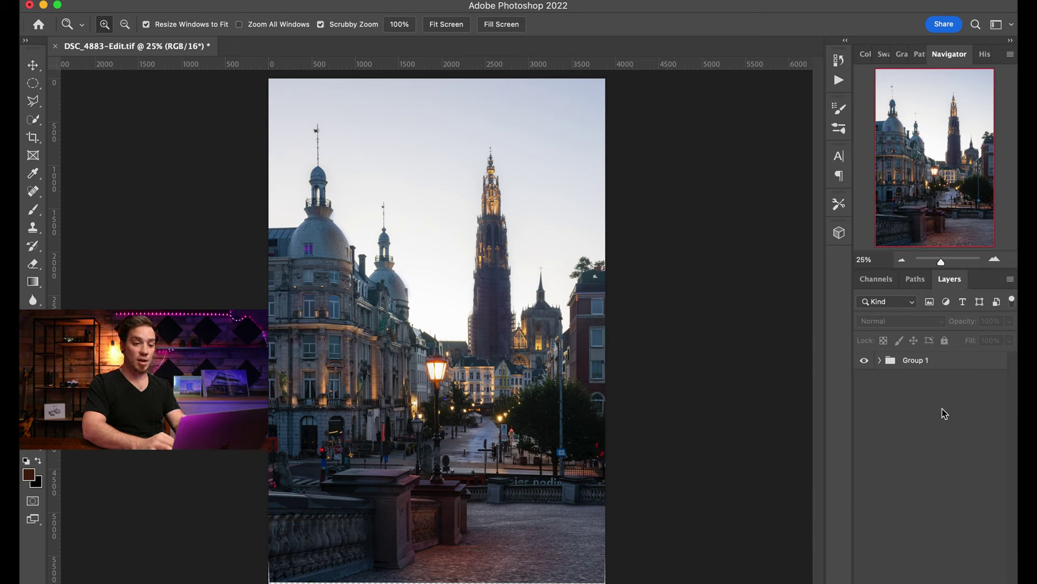
click(901, 364)
key(super+j)
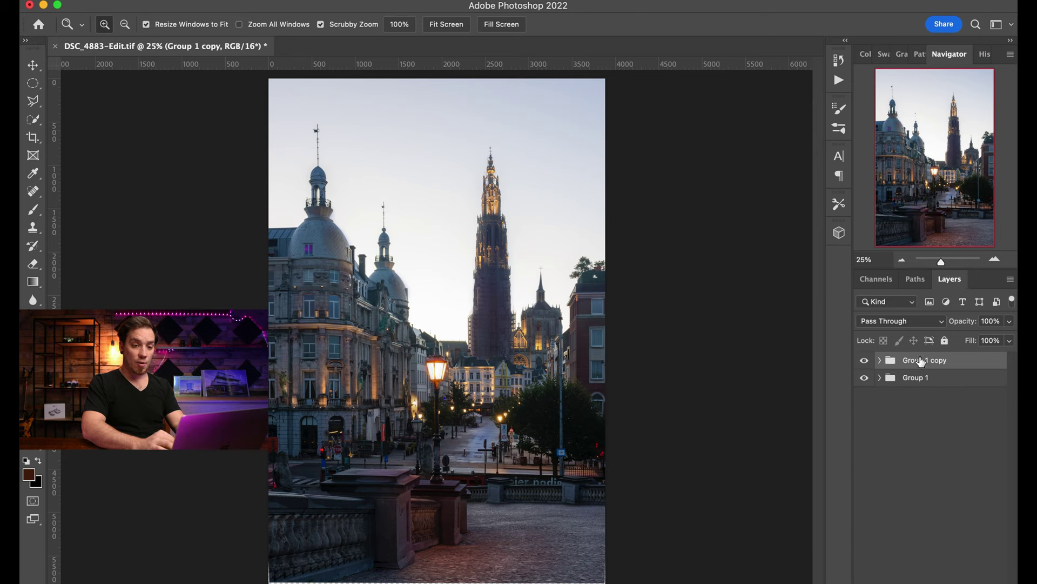
right_click(921, 361)
scroll(854, 460, down, 5)
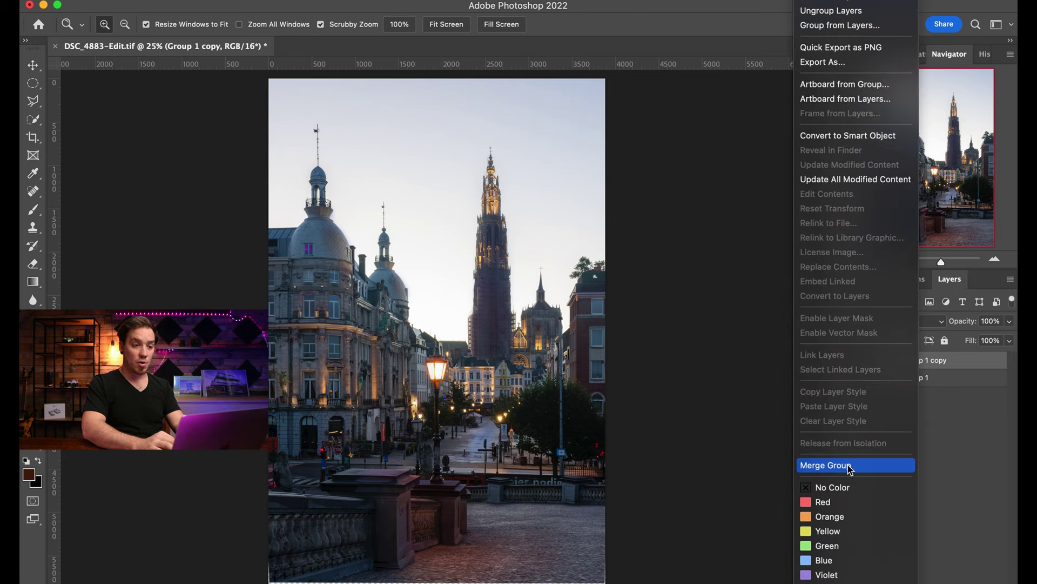
click(842, 469)
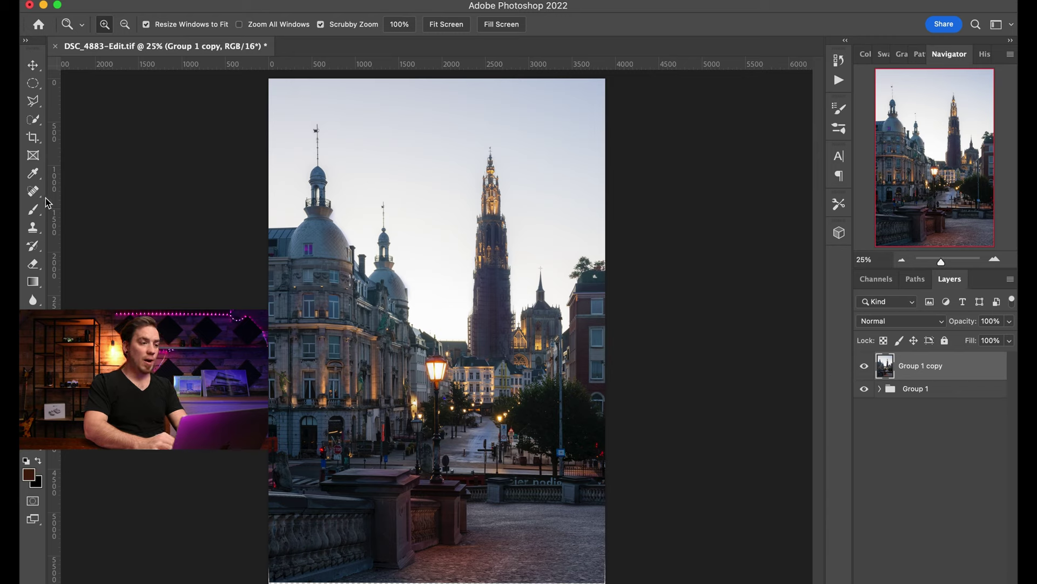
Try distorting the merged Group 1 copy with Free Transform against vertical guides, undo the change, and hide the guides
drag(54, 193, 345, 195)
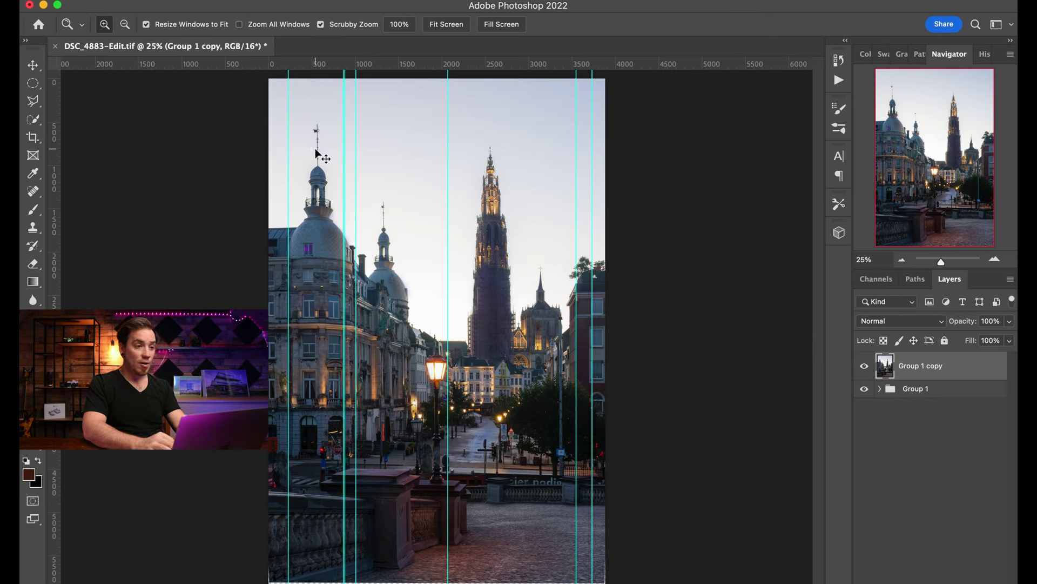
key(super+t)
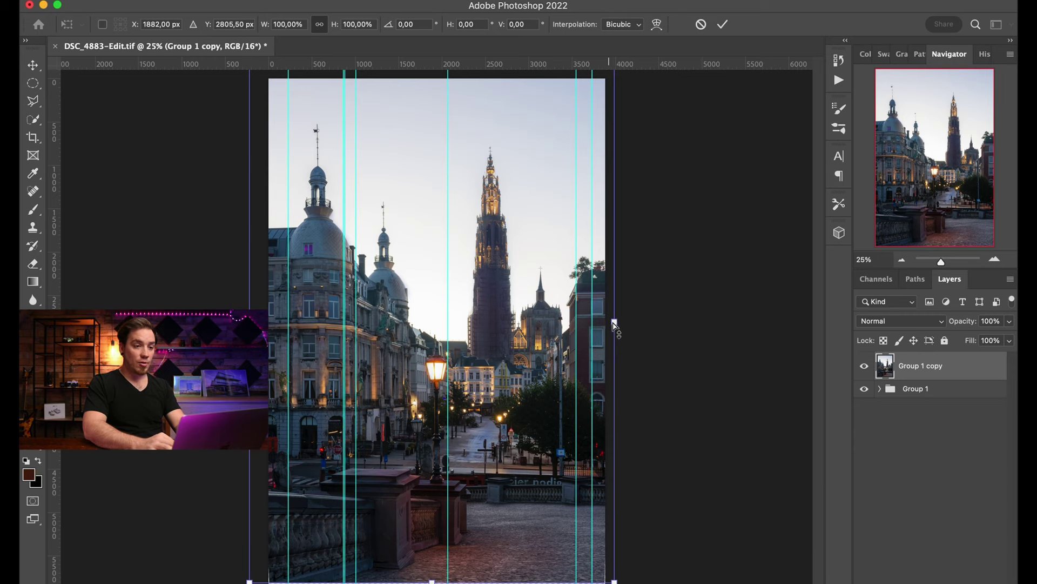
drag(614, 322, 649, 316)
key(ctrl+z)
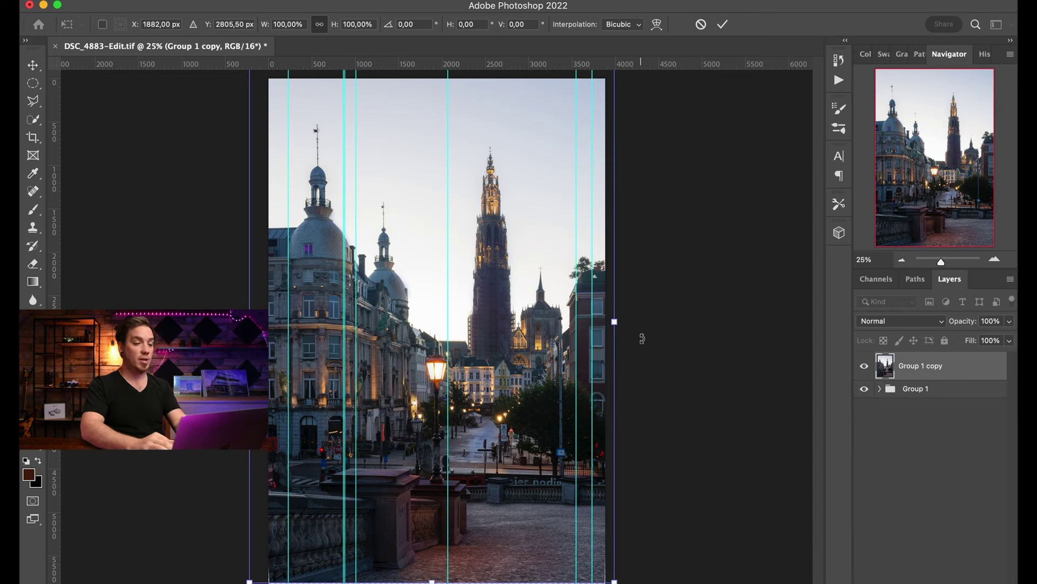
key(Return)
key(z)
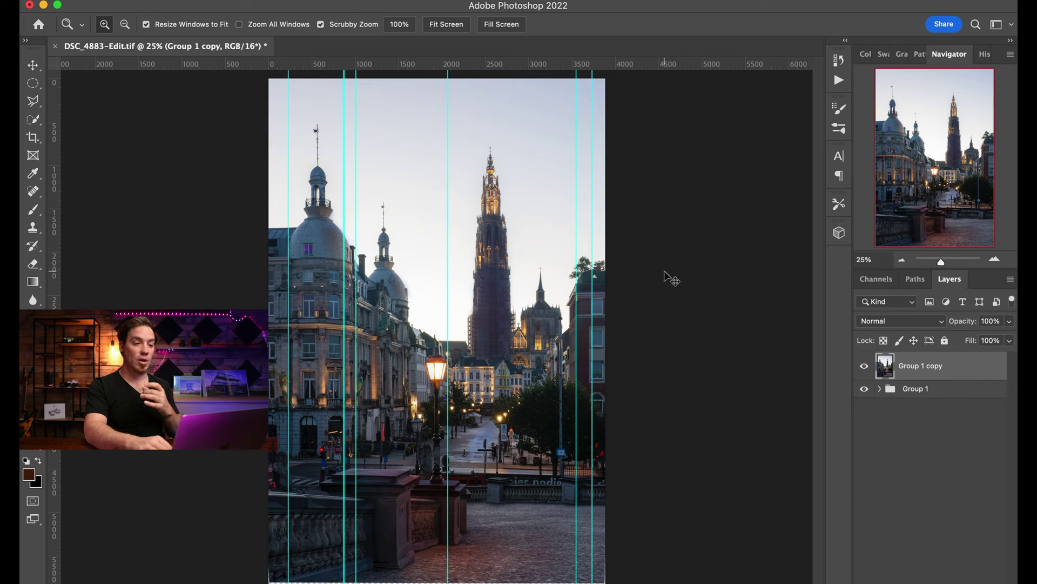
key(super+semicolon)
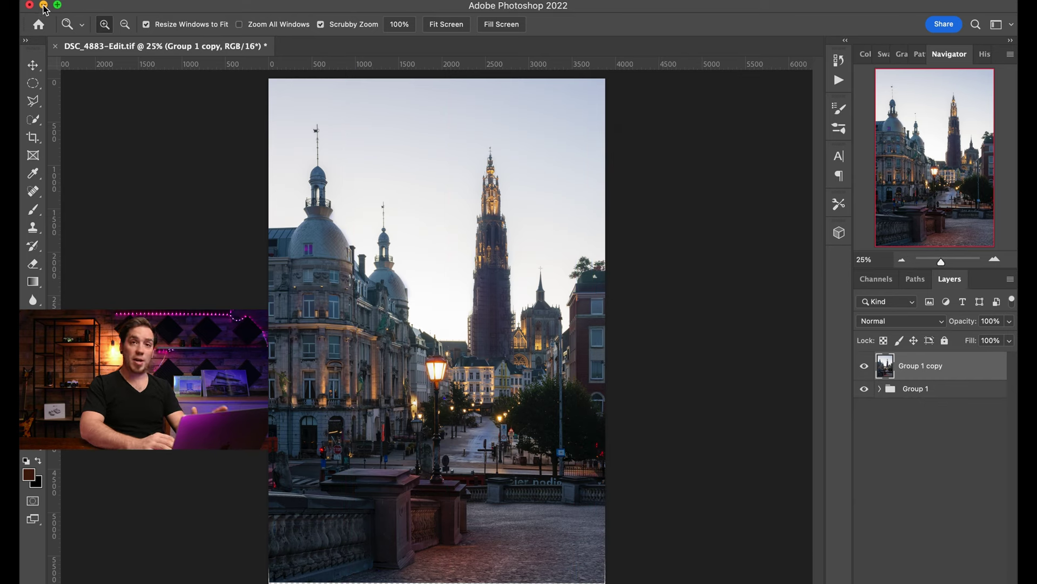